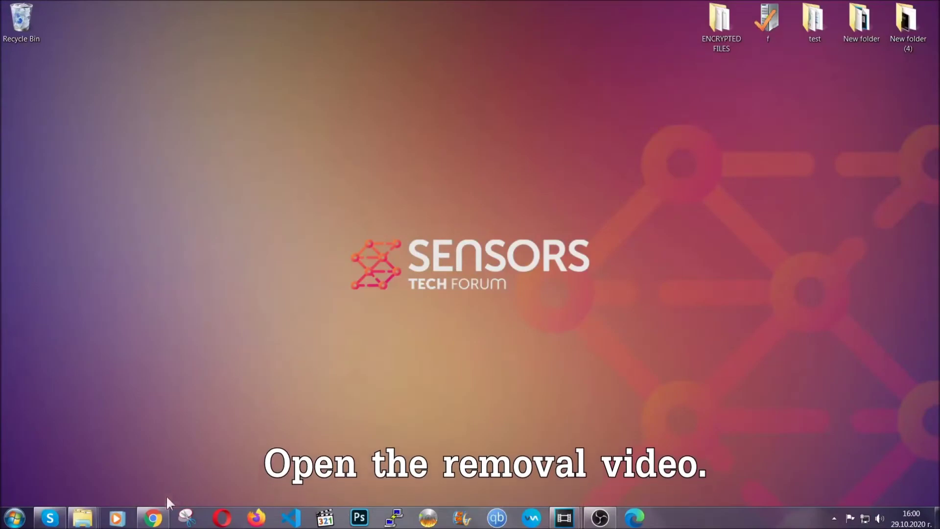
# - In Chrome, follow the Full Removal Guide link in the adware video's description
pyautogui.click(153, 518)
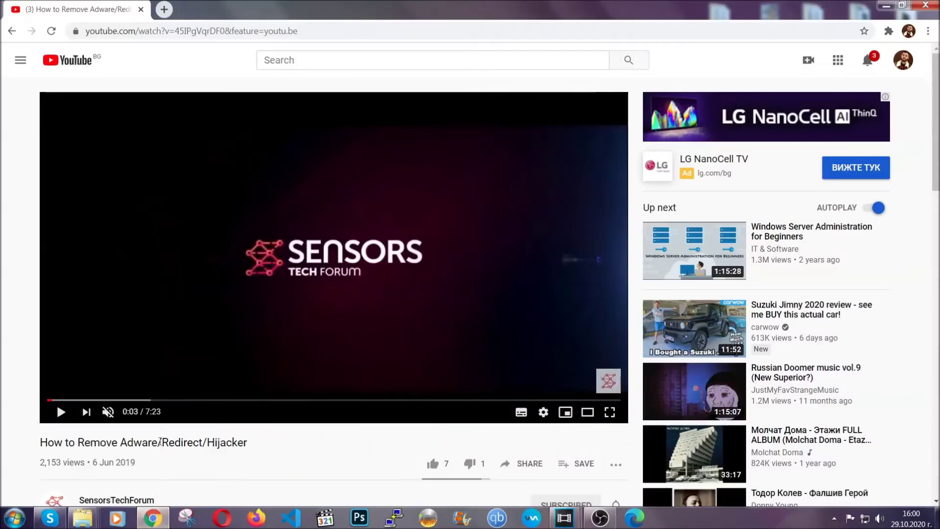
pyautogui.scroll(-5, 187, 343)
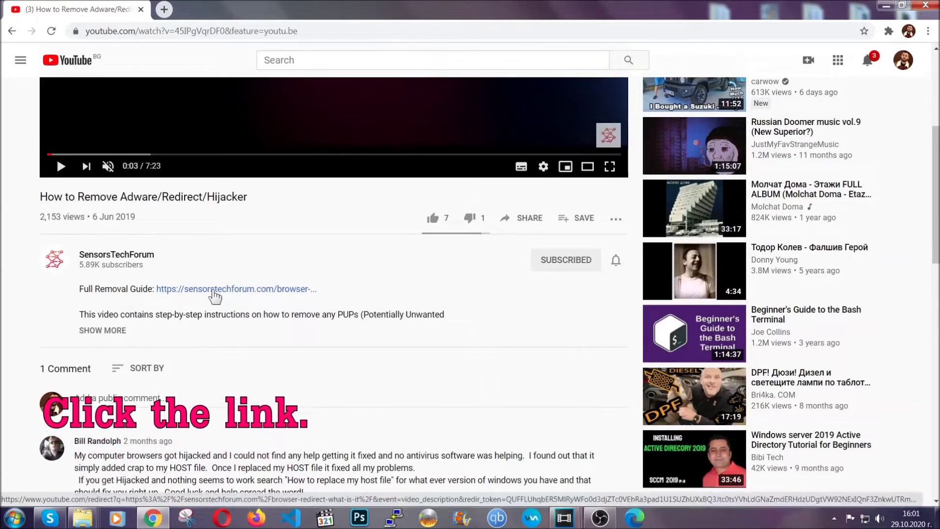
pyautogui.click(215, 290)
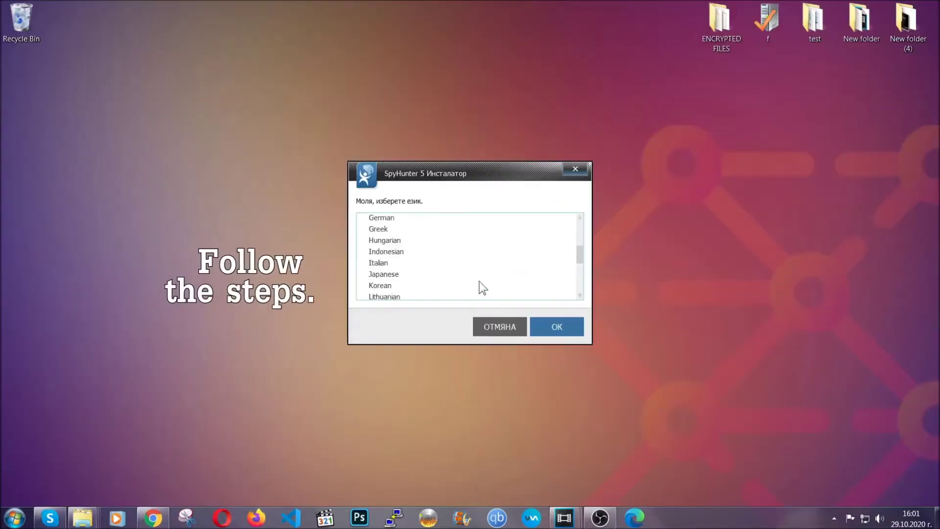
# - Install SpyHunter 5 in English, accepting the EULA and Privacy Policy, and finish the installer
pyautogui.scroll(-2, 481, 290)
pyautogui.scroll(2, 478, 289)
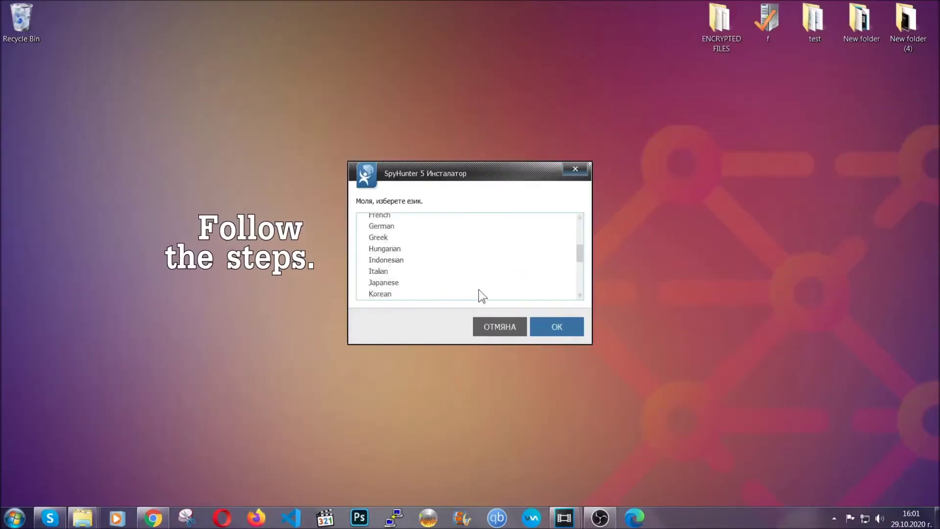
pyautogui.scroll(2, 454, 280)
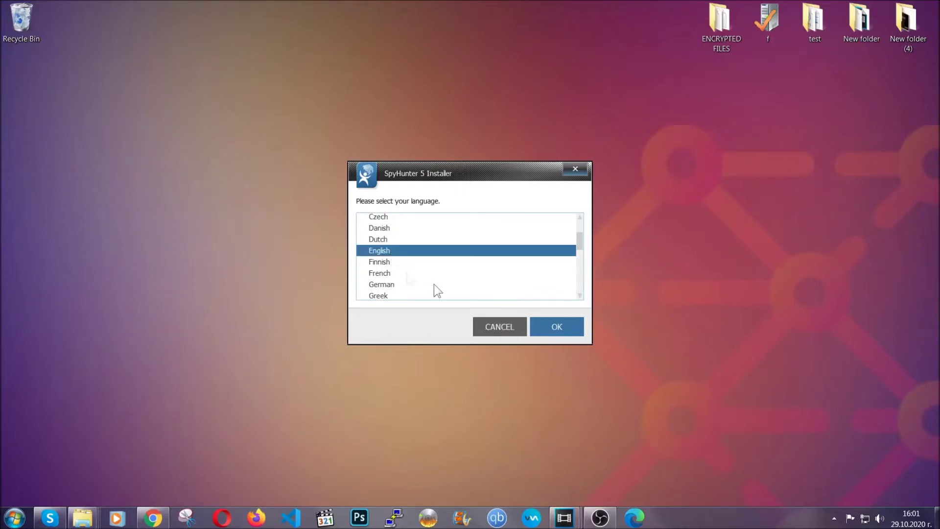
pyautogui.click(548, 326)
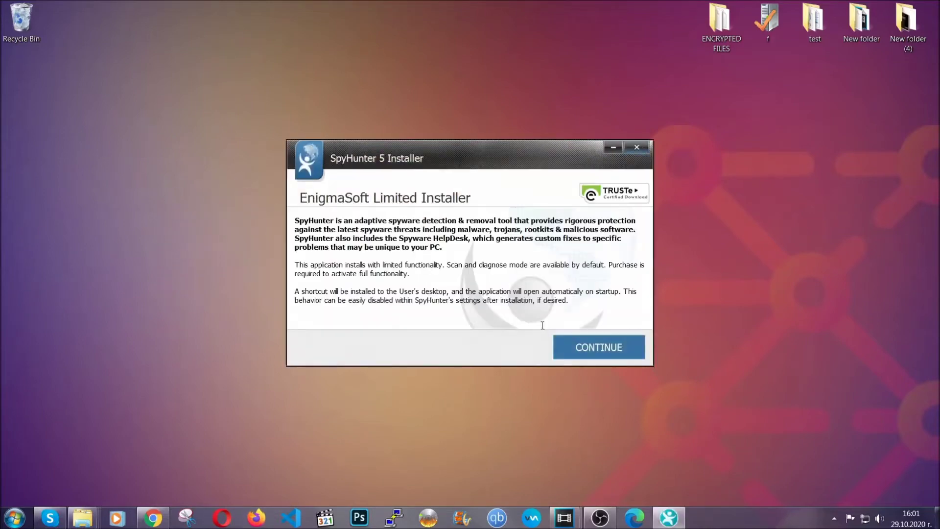
pyautogui.click(568, 345)
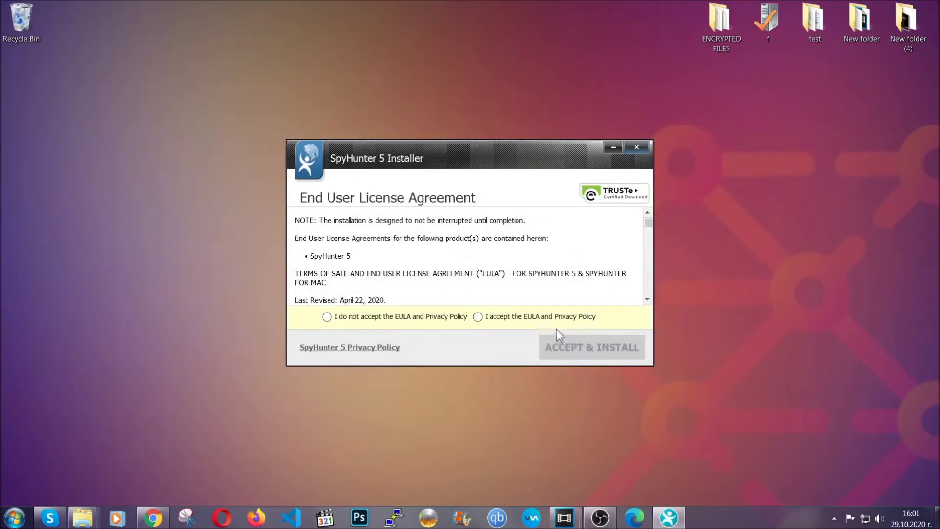
pyautogui.click(551, 317)
pyautogui.click(567, 346)
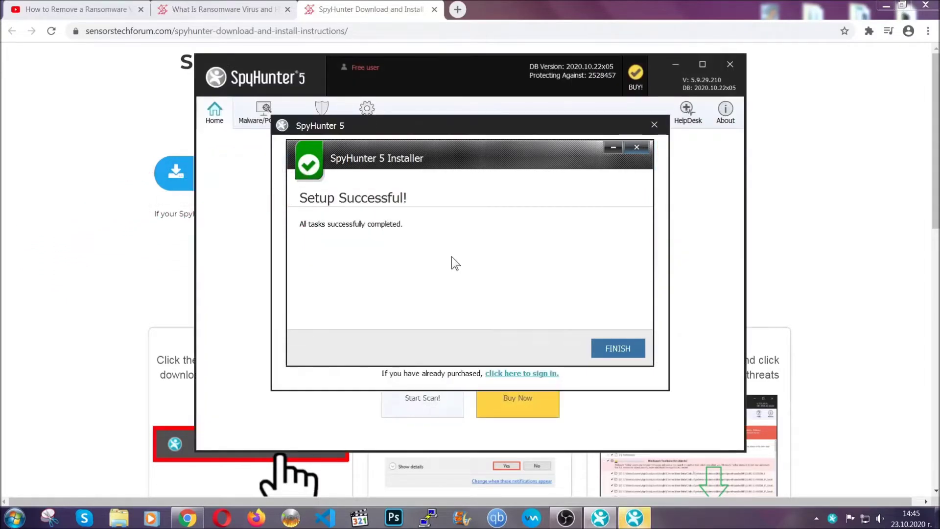
pyautogui.click(601, 349)
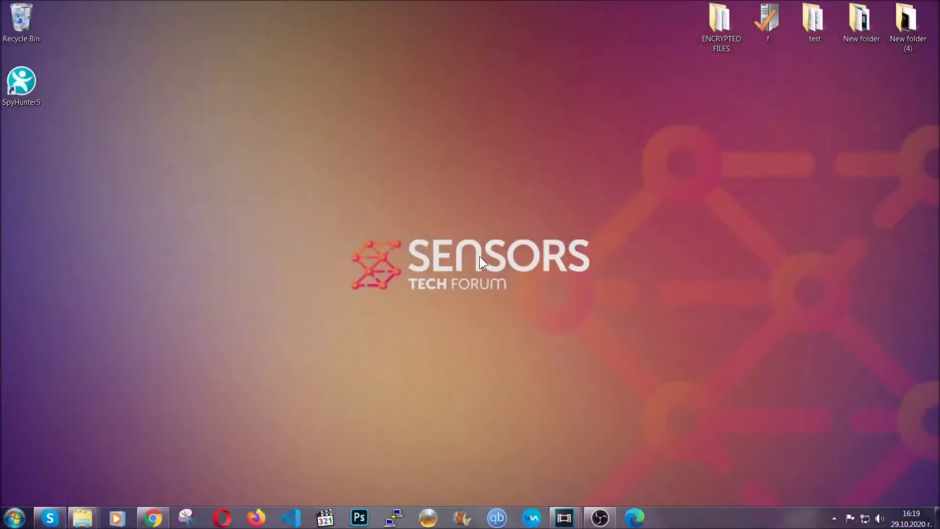
# - Run APPWIZ.CPL from the Run box to list installed programs
pyautogui.press('super+r')
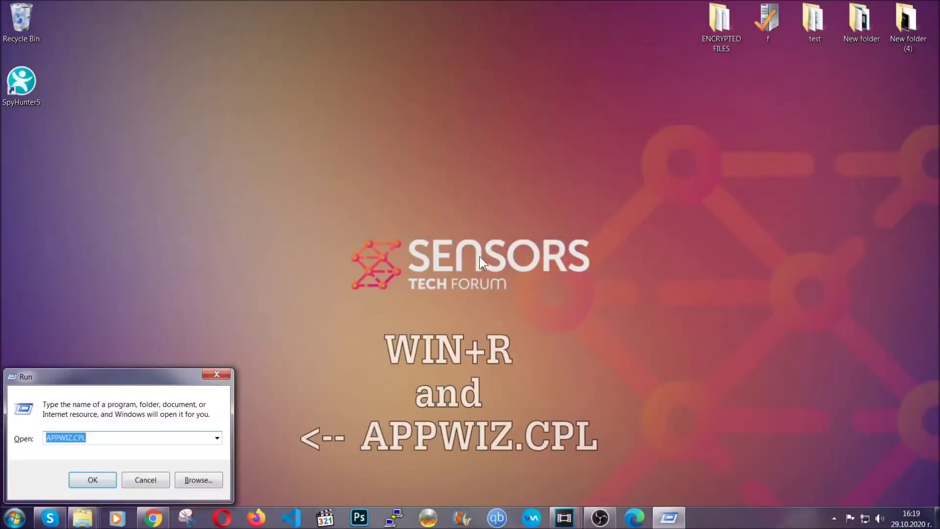
pyautogui.click(98, 439)
pyautogui.moveTo(98, 439); pyautogui.dragTo(19, 440)
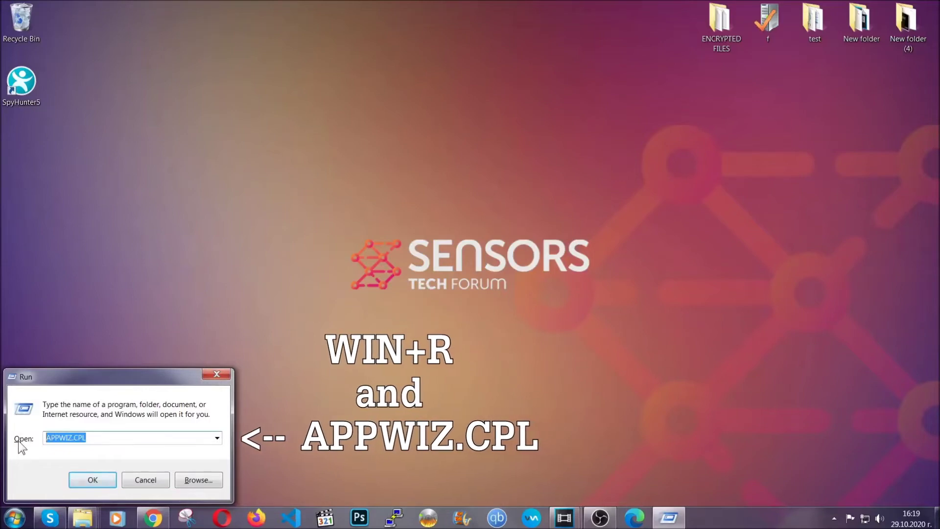
pyautogui.click(92, 477)
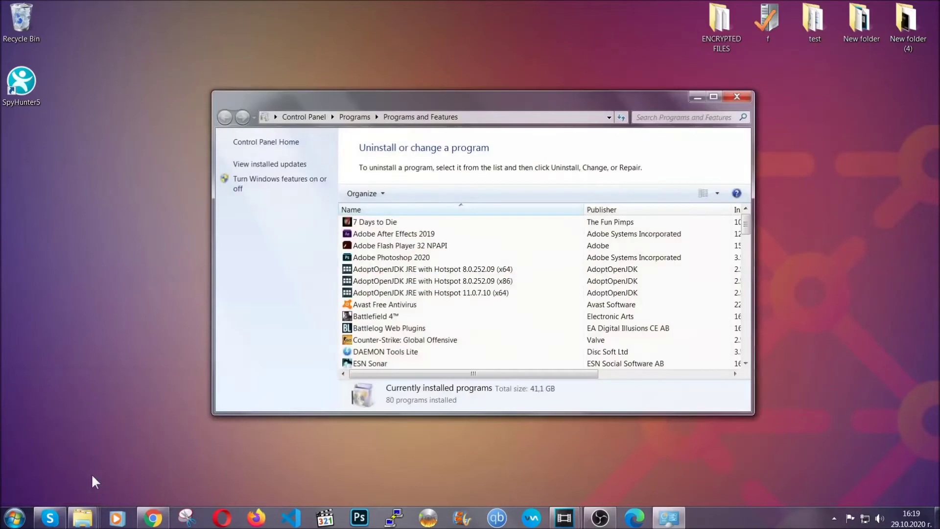
# - Uninstall SUSPICIOUS PROGRAM and dismiss the removal success message
pyautogui.scroll(-12, 495, 262)
pyautogui.scroll(-10, 499, 274)
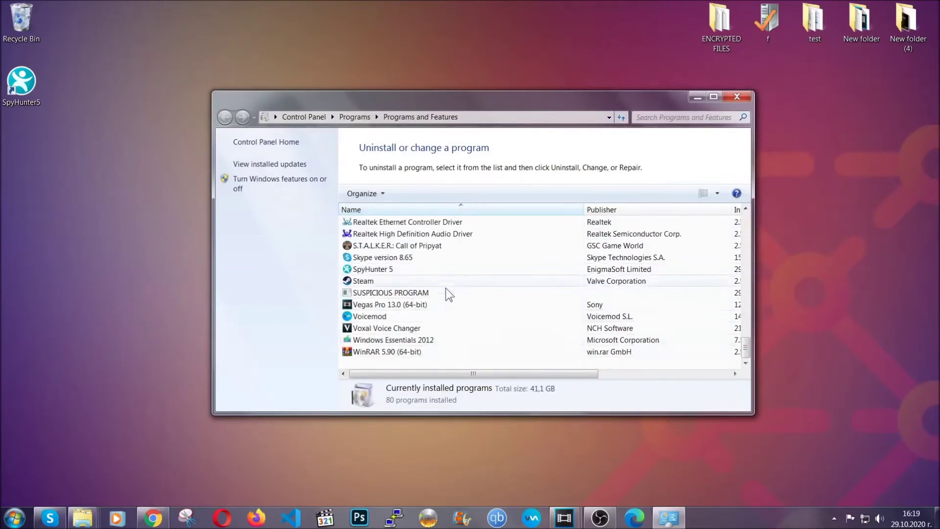
pyautogui.click(406, 292)
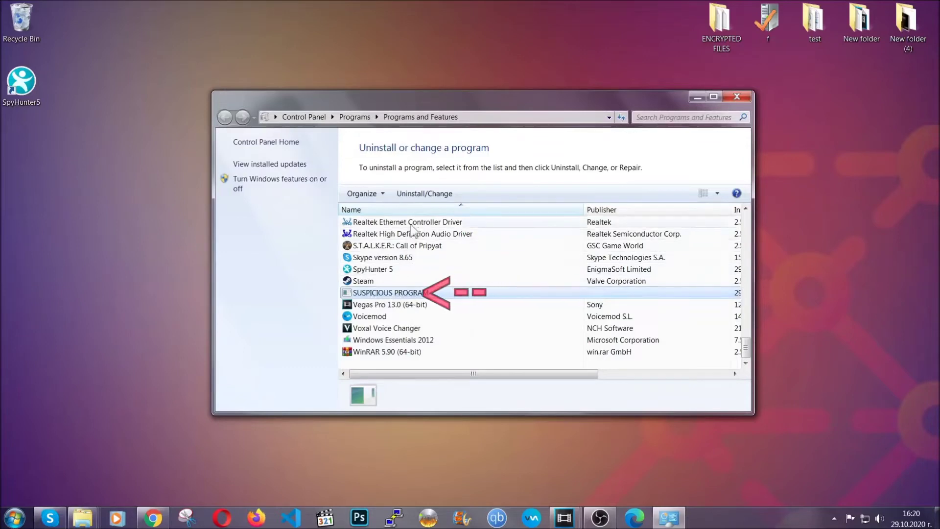
pyautogui.click(416, 192)
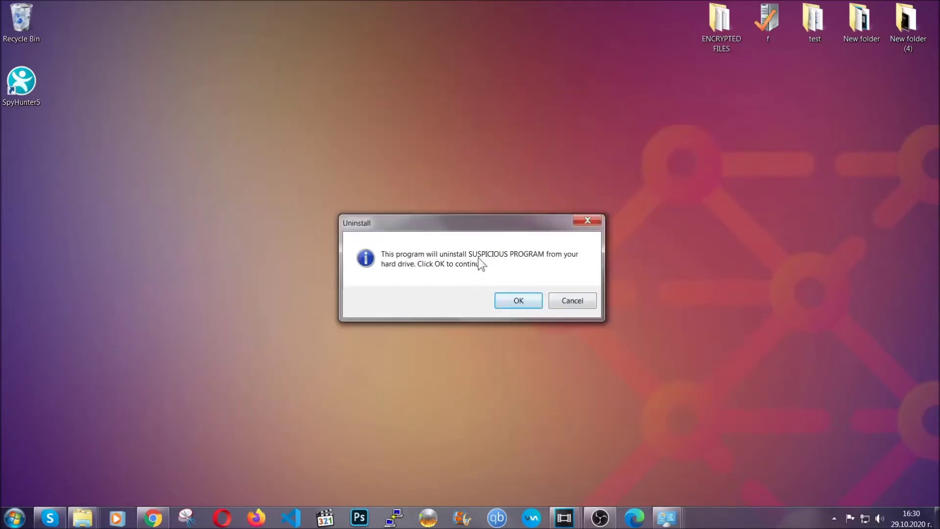
pyautogui.click(512, 302)
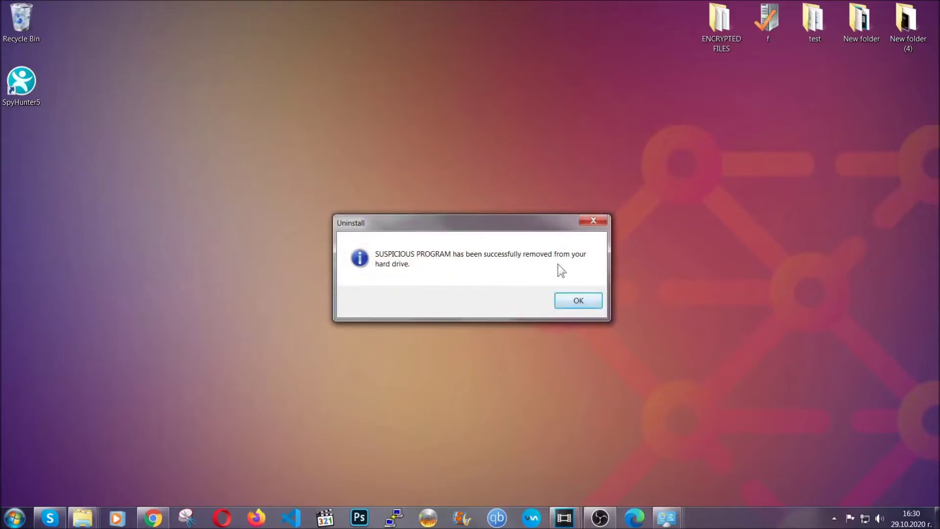
pyautogui.click(567, 302)
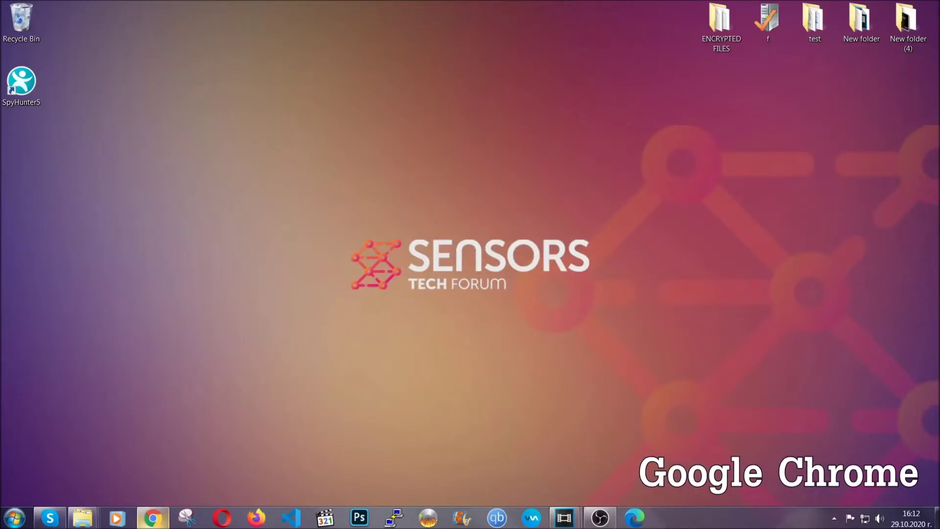
# - Clear Chrome's all-time history, downloads, cookies and cache via chrome://settings/clearBrowserData, keeping passwords
pyautogui.click(154, 519)
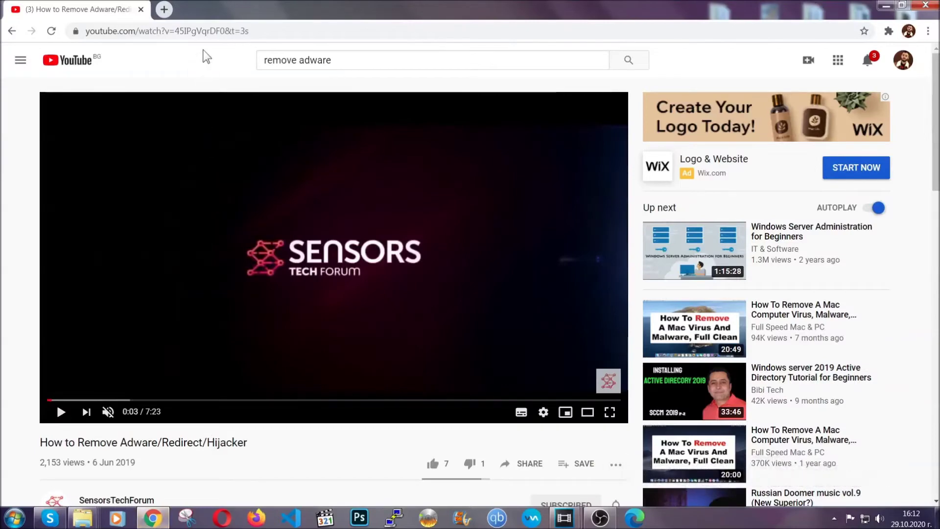
pyautogui.click(204, 33)
pyautogui.write('chr')
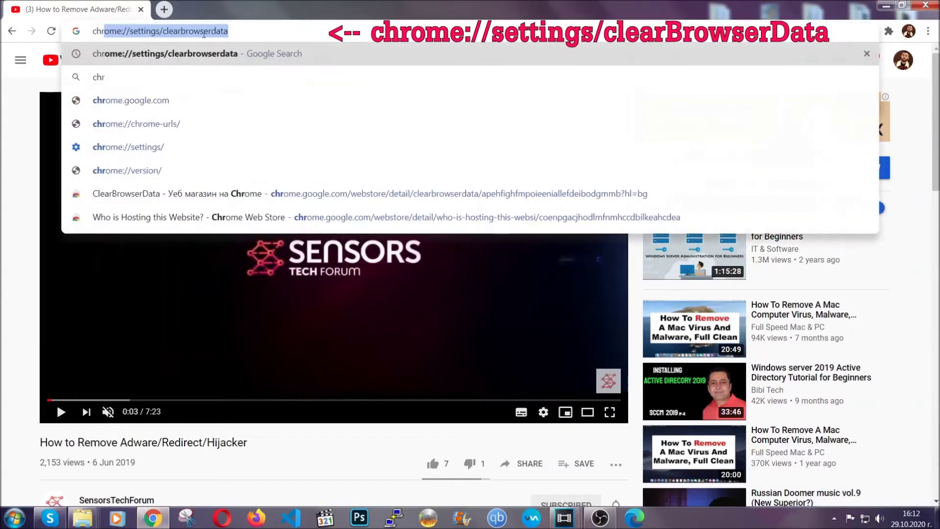
pyautogui.write('ome:/')
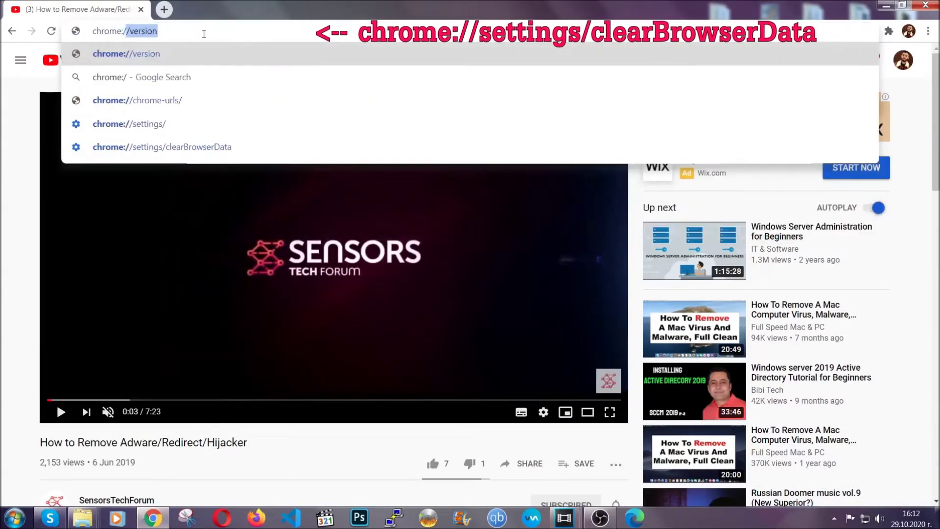
pyautogui.write('/setting')
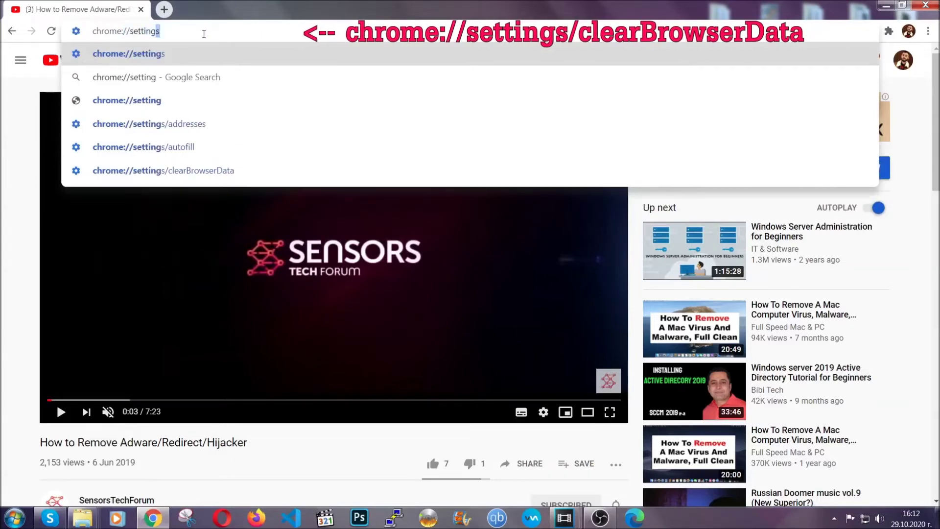
pyautogui.write('s/ce')
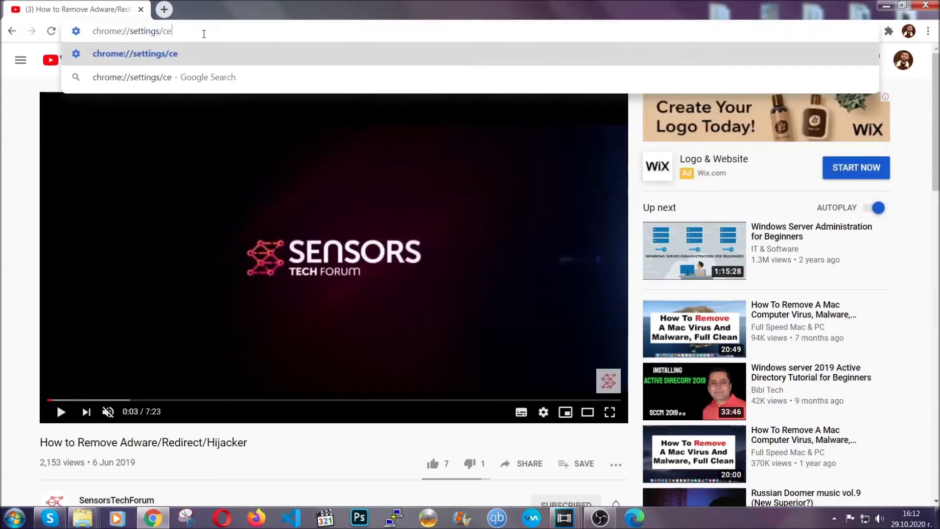
pyautogui.press('BackSpace')
pyautogui.write('learBrowserData')
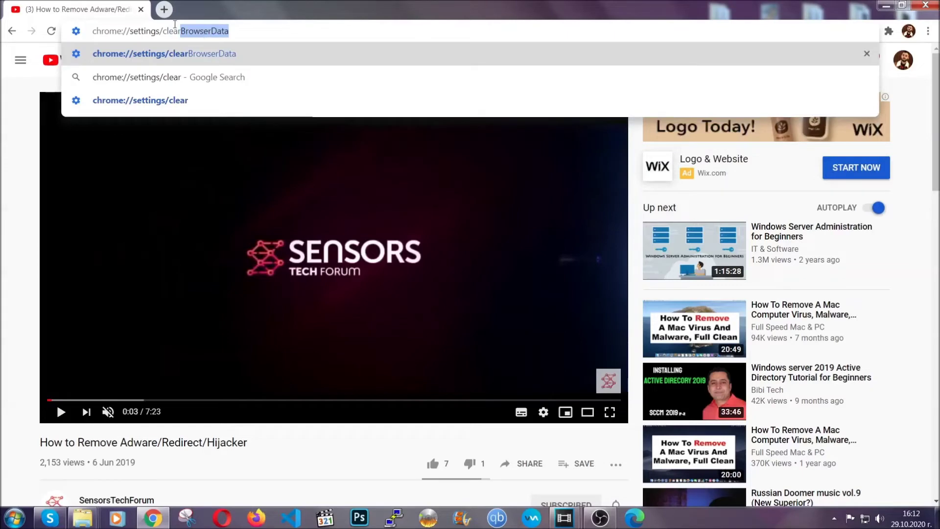
pyautogui.click(137, 55)
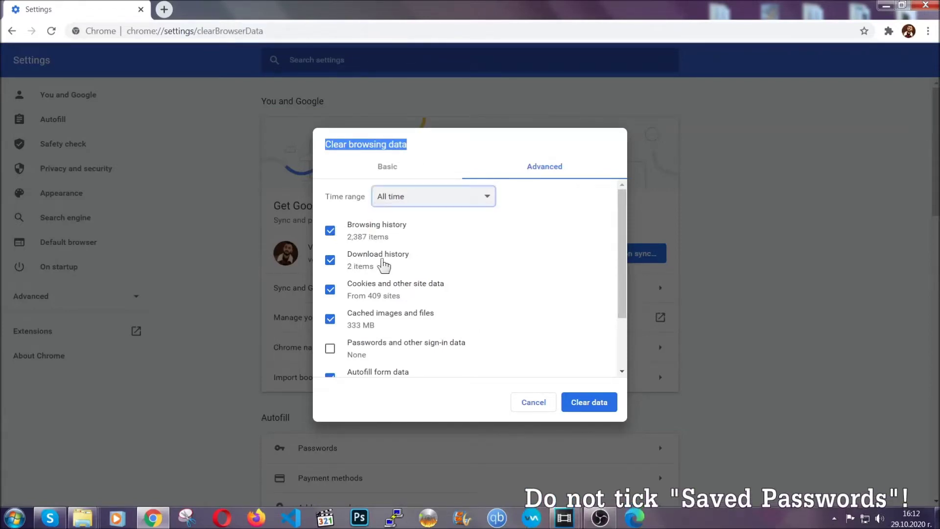
pyautogui.scroll(-2, 389, 333)
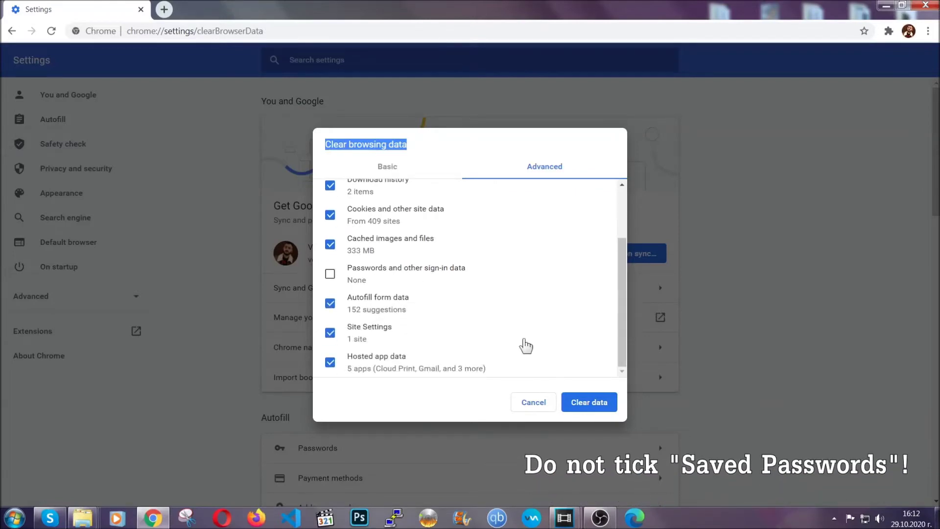
pyautogui.click(576, 398)
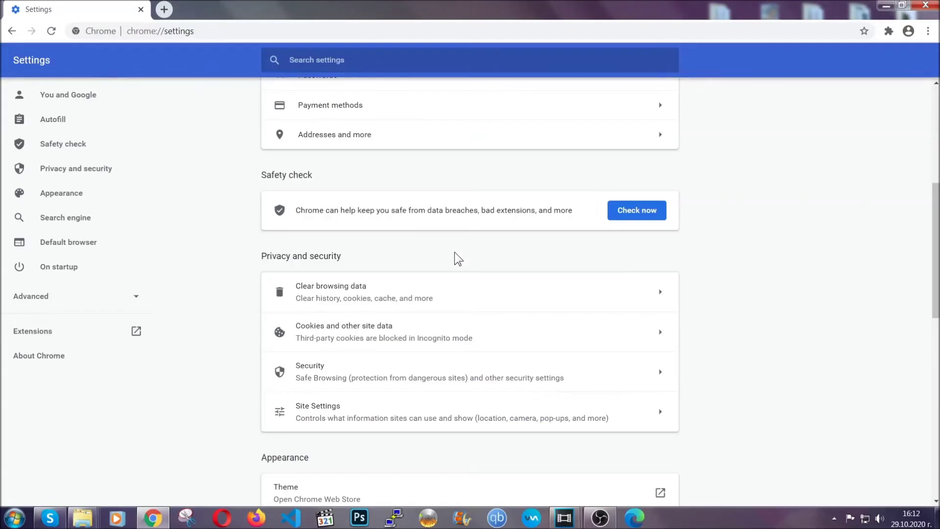
# - Remove the Bulk Media Downloader extension from Chrome, then minimize Chrome
pyautogui.click(928, 32)
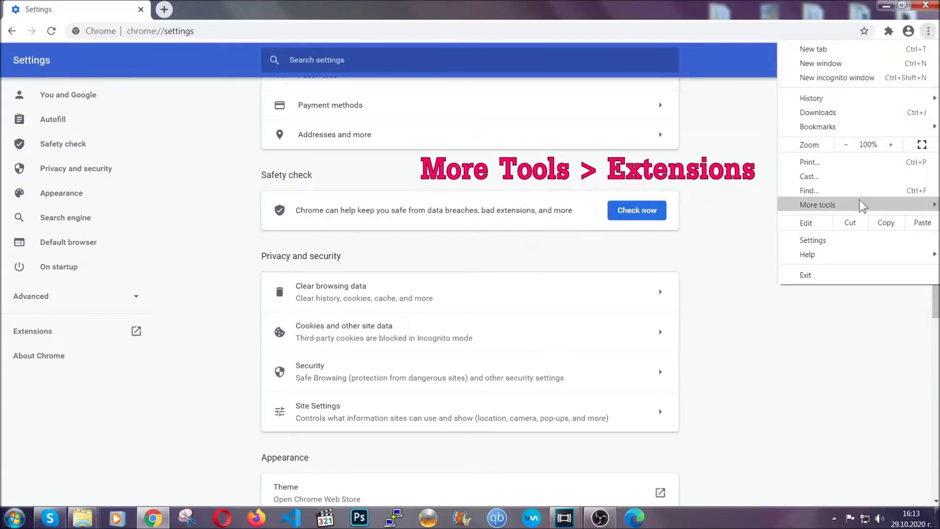
pyautogui.moveTo(817, 205)
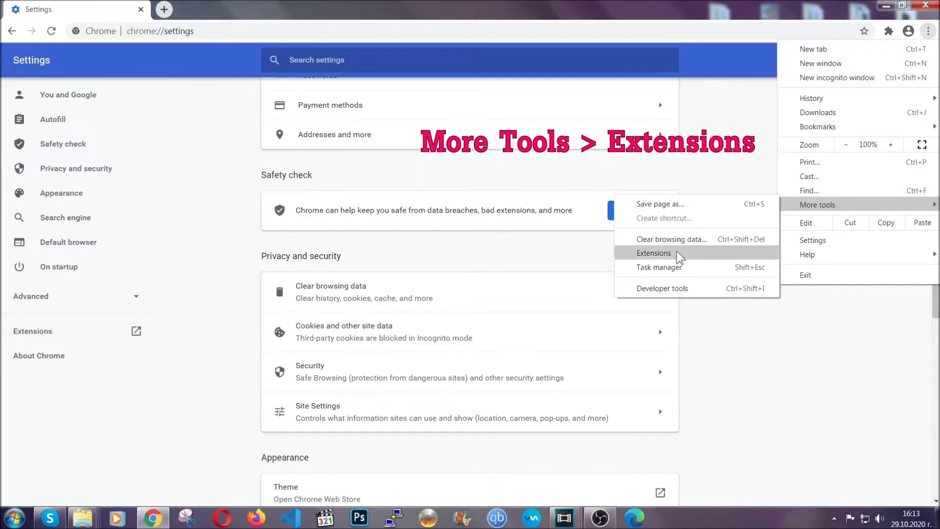
pyautogui.click(678, 254)
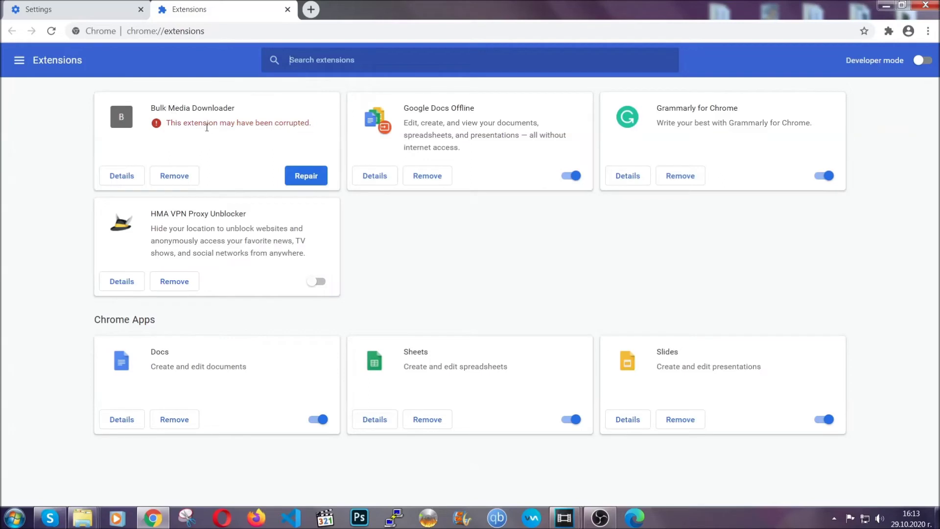
pyautogui.click(182, 177)
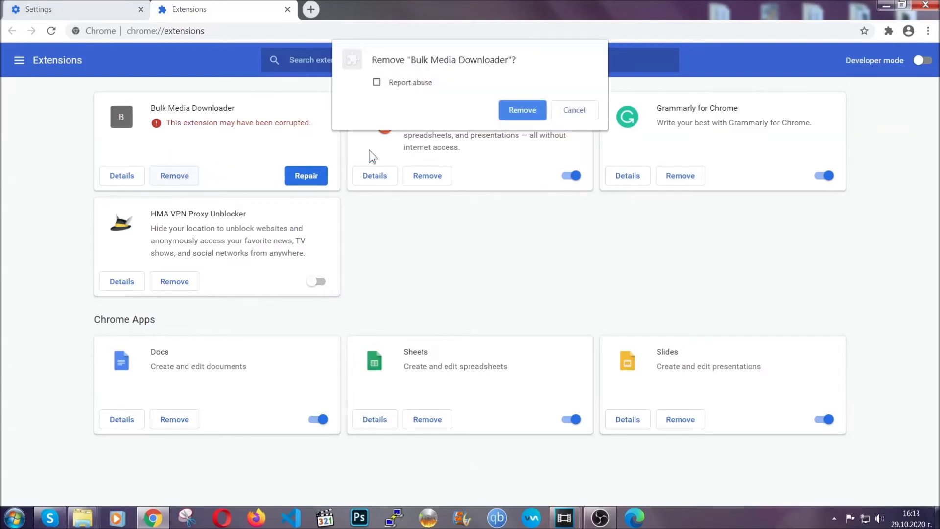
pyautogui.click(507, 112)
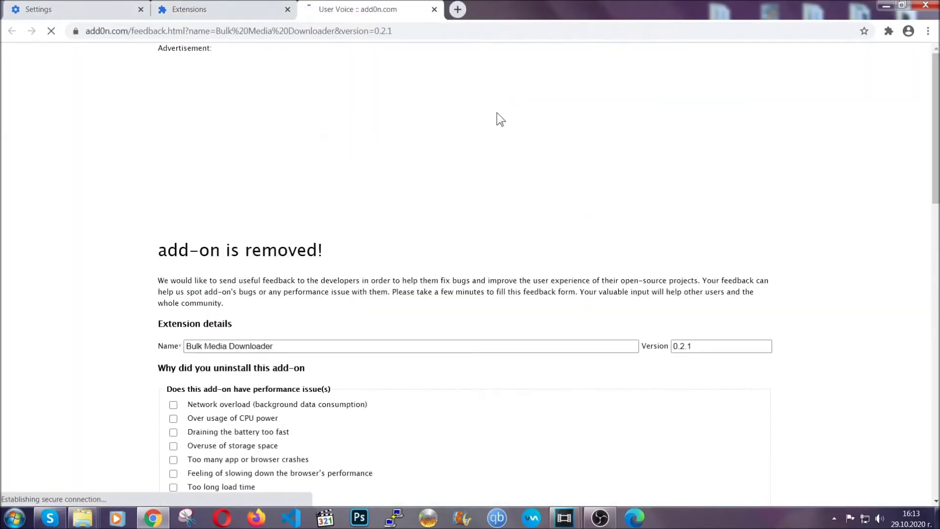
pyautogui.click(239, 10)
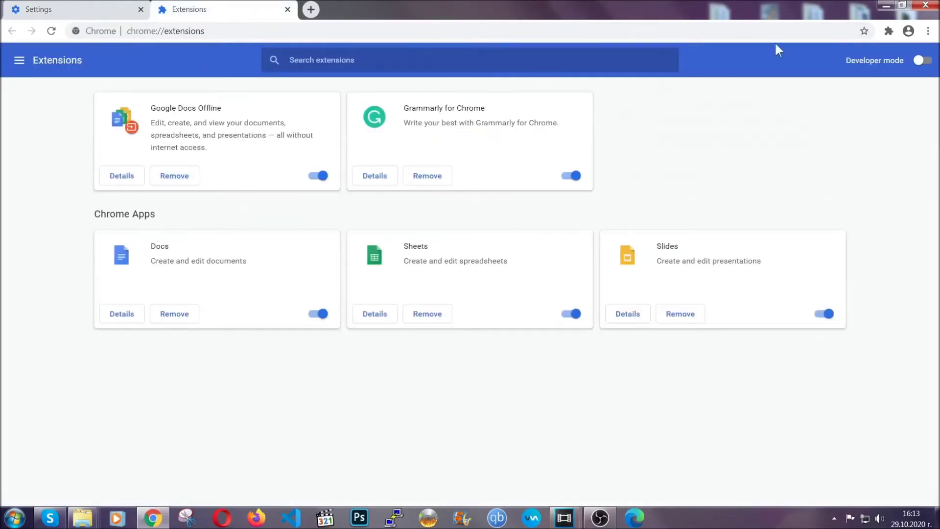
pyautogui.click(878, 6)
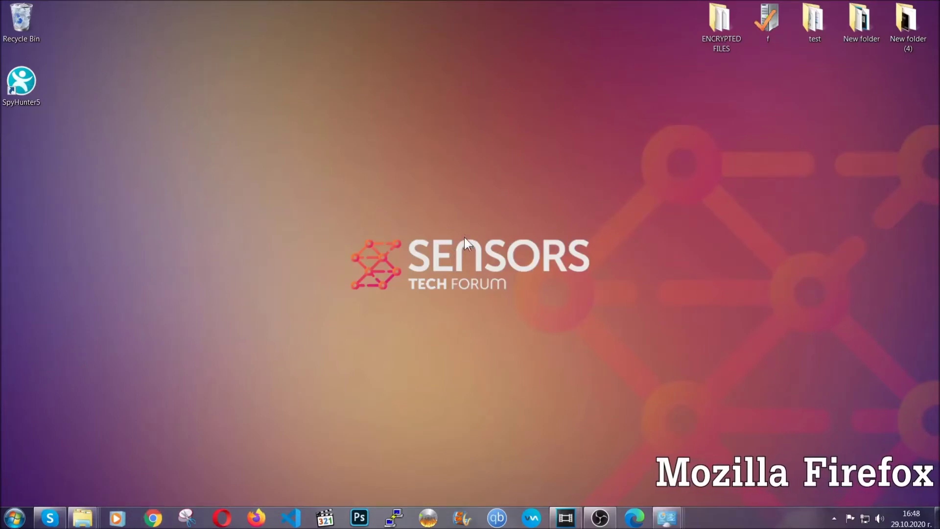
# - Load about:support in Firefox and start the Refresh Firefox reset
pyautogui.click(256, 518)
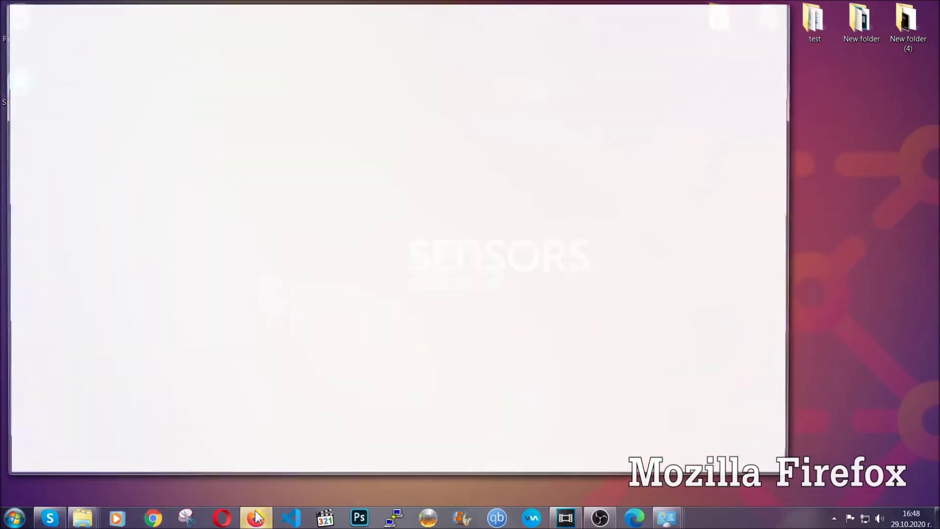
pyautogui.click(258, 38)
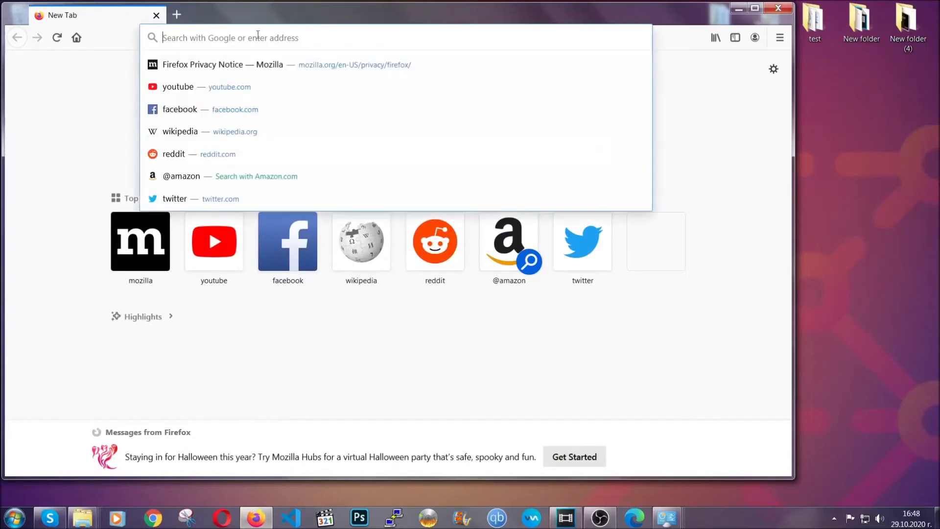
pyautogui.write('about')
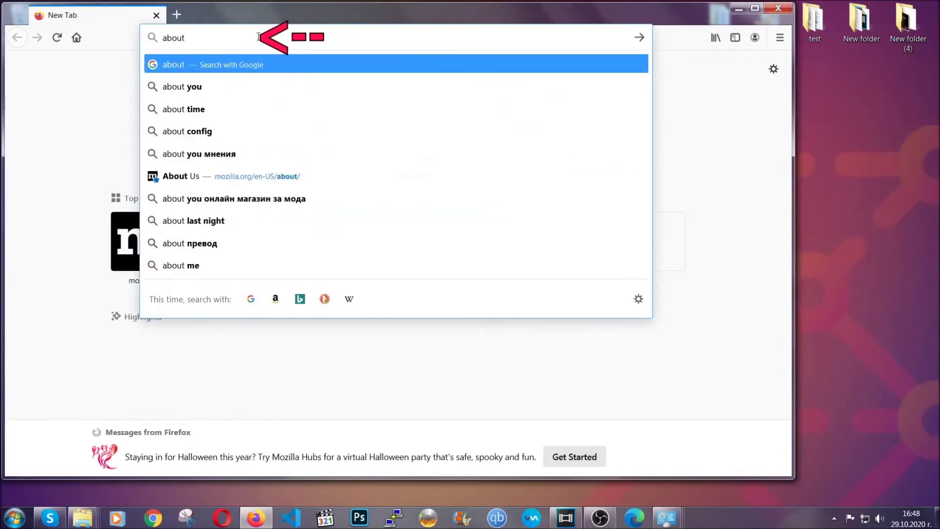
pyautogui.write(':support')
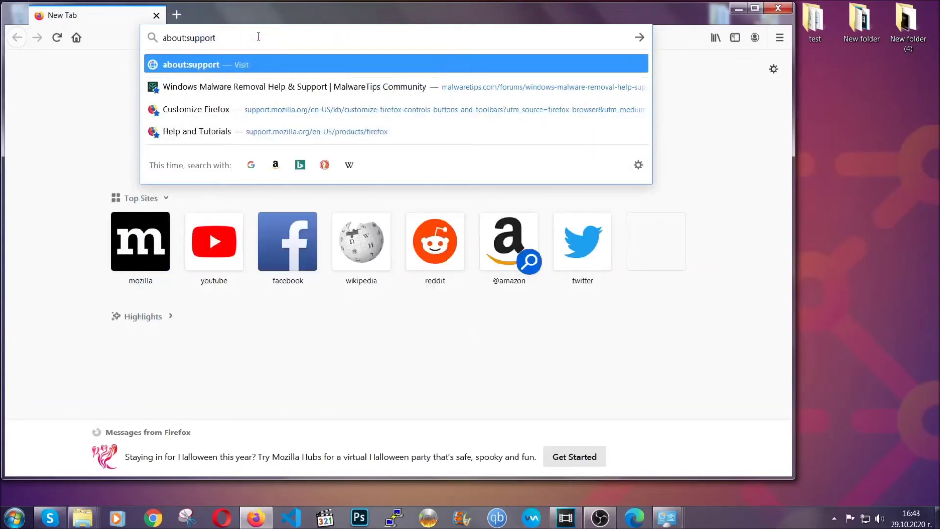
pyautogui.press('Return')
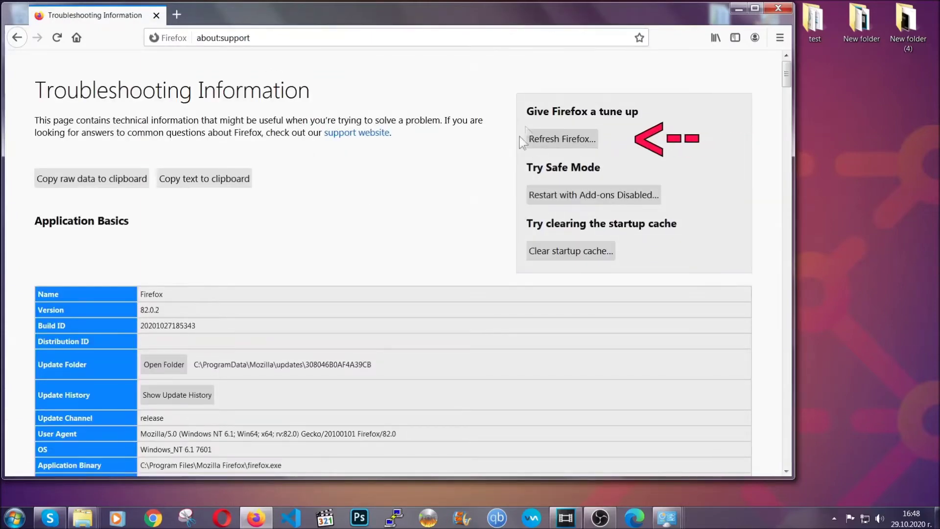
pyautogui.click(557, 142)
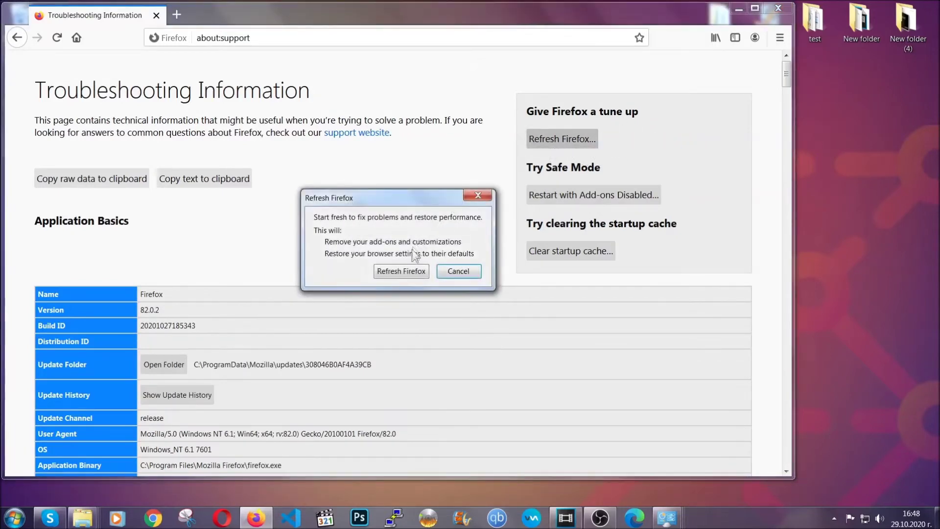
# - Confirm the Firefox refresh, finish the Import Wizard, and minimize the new window
pyautogui.click(400, 272)
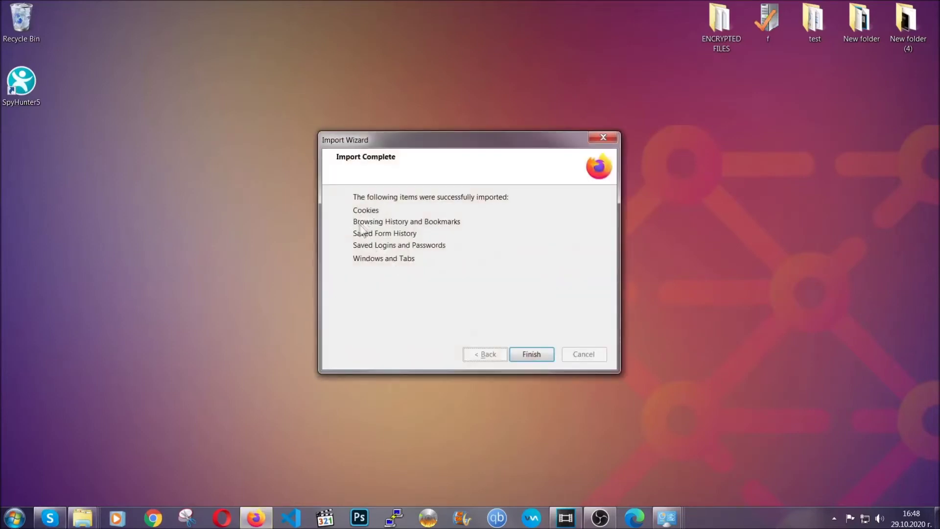
pyautogui.click(527, 353)
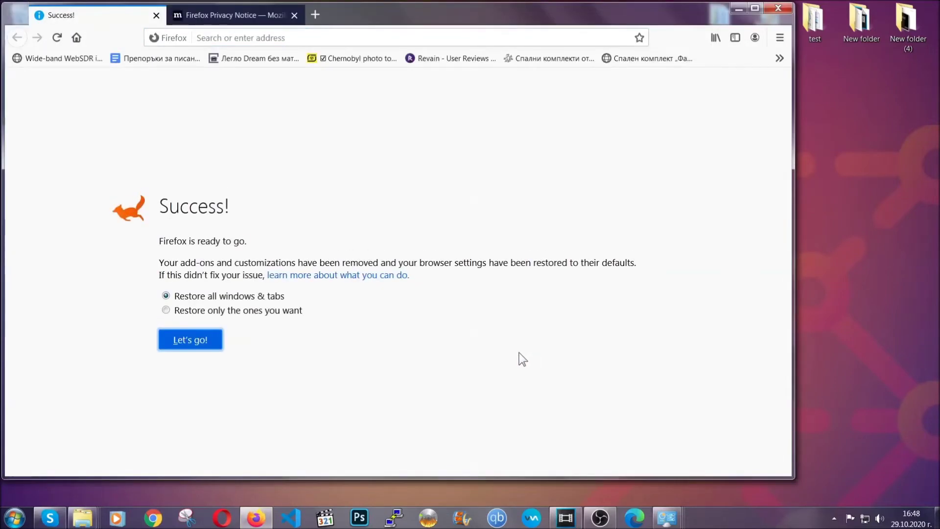
pyautogui.click(737, 9)
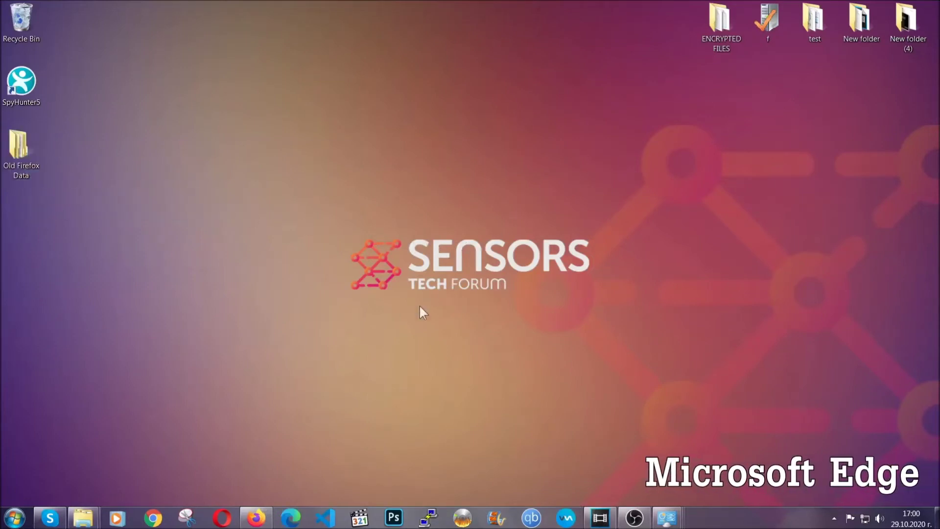
# - Clear Edge's browsing data for All time via edge://settings/clearBrowserData
pyautogui.click(291, 517)
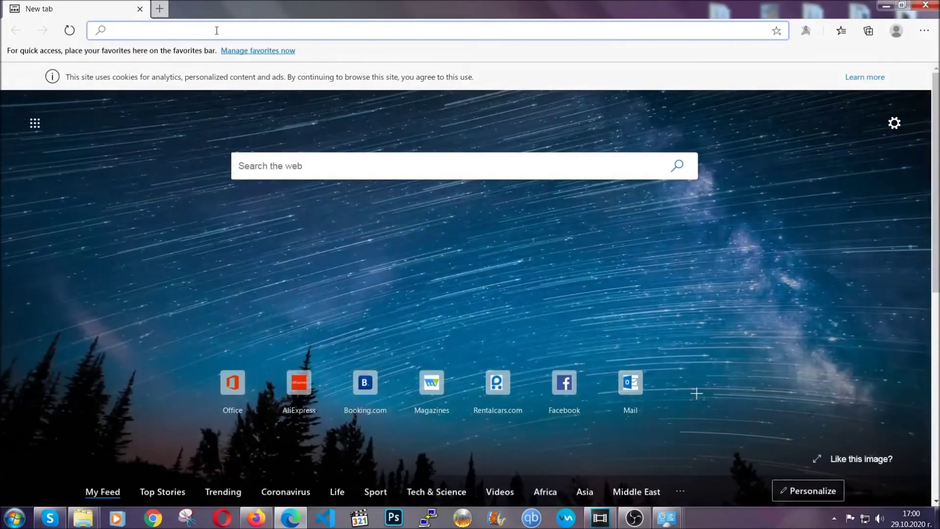
pyautogui.write('edge:')
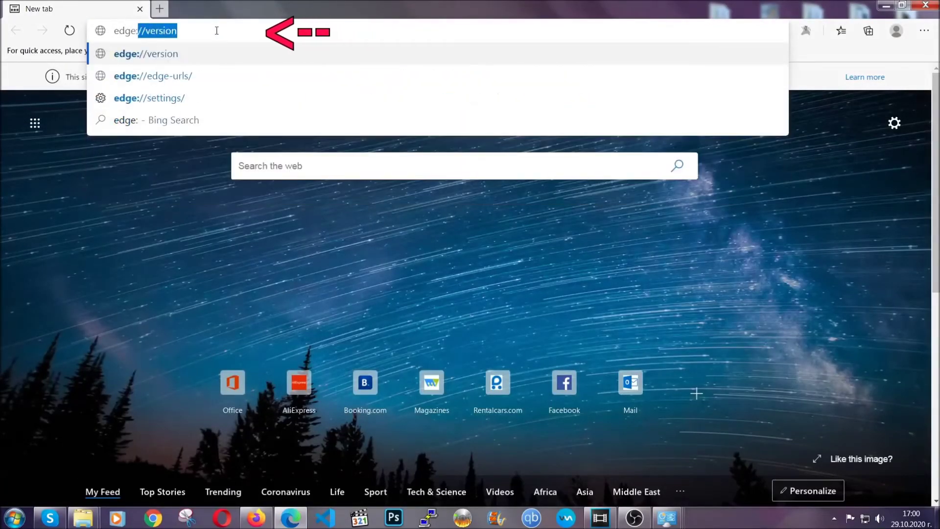
pyautogui.write('//setting')
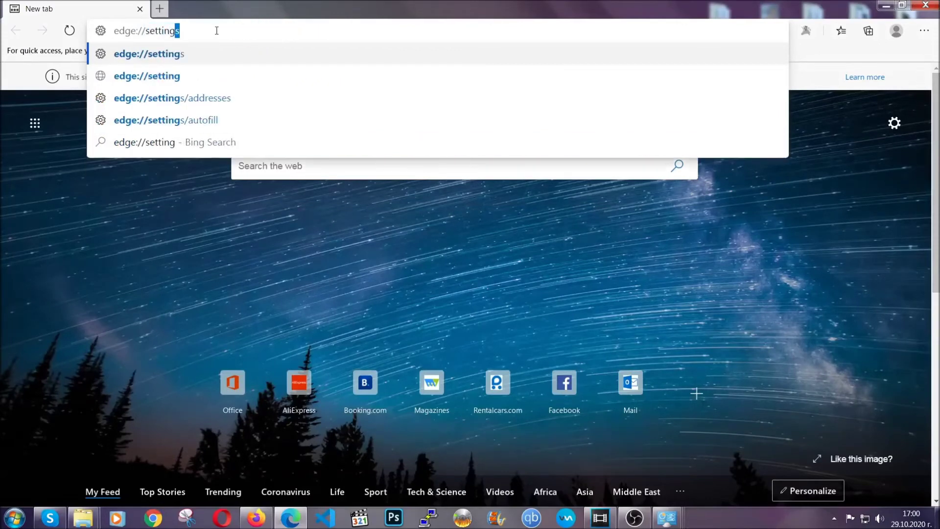
pyautogui.write('s/cle')
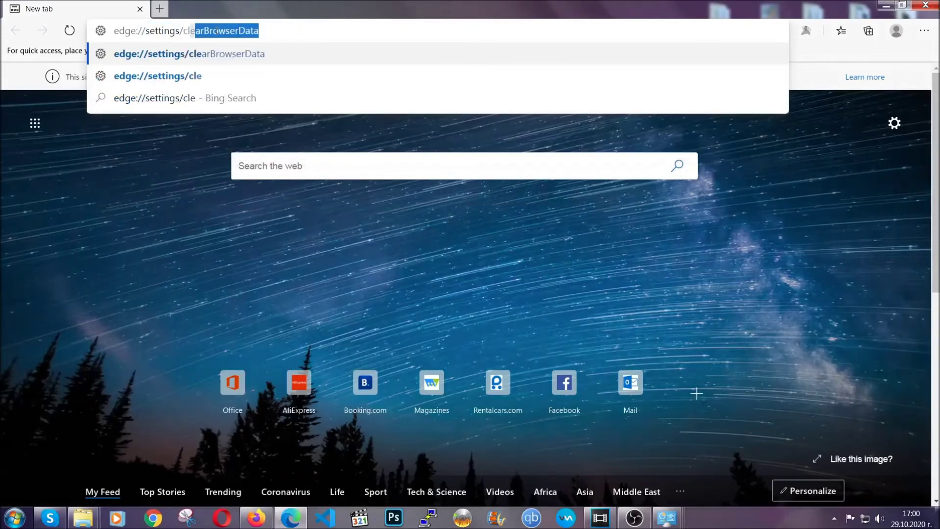
pyautogui.write('arBrow')
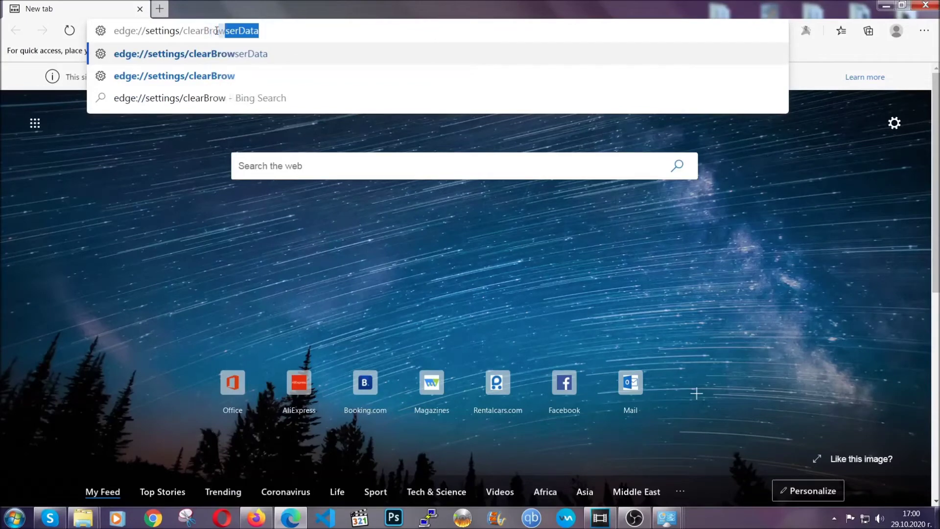
pyautogui.write('serData')
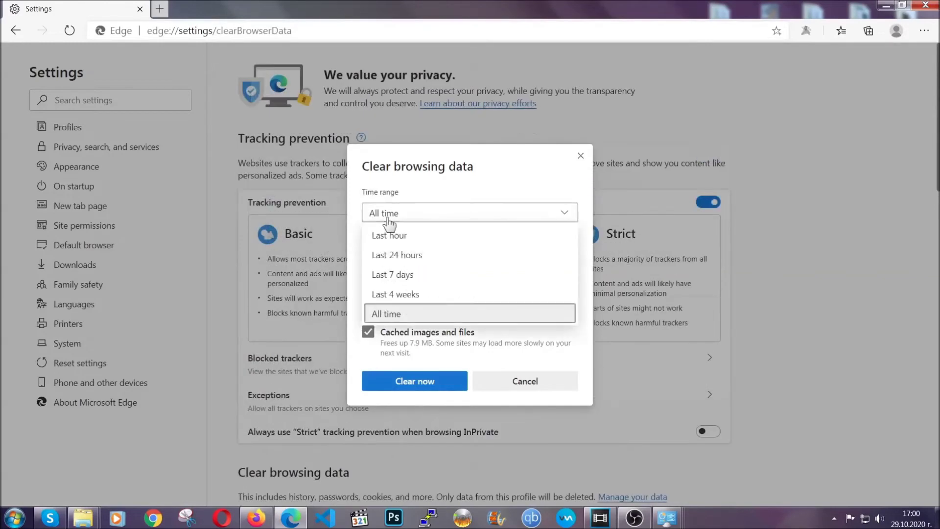
pyautogui.click(392, 312)
pyautogui.scroll(-3, 395, 299)
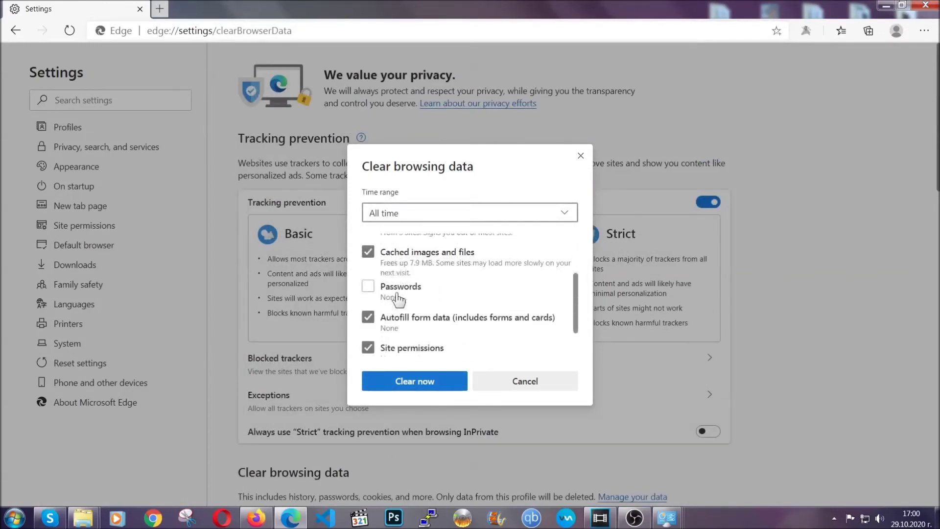
pyautogui.click(409, 385)
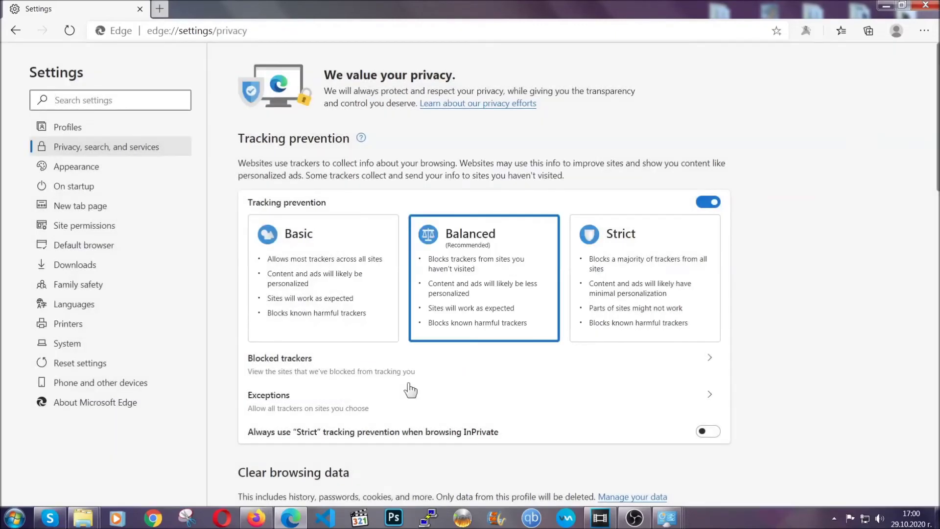
# - Remove the single installed extension from Edge's Extensions page and close Edge
pyautogui.click(923, 31)
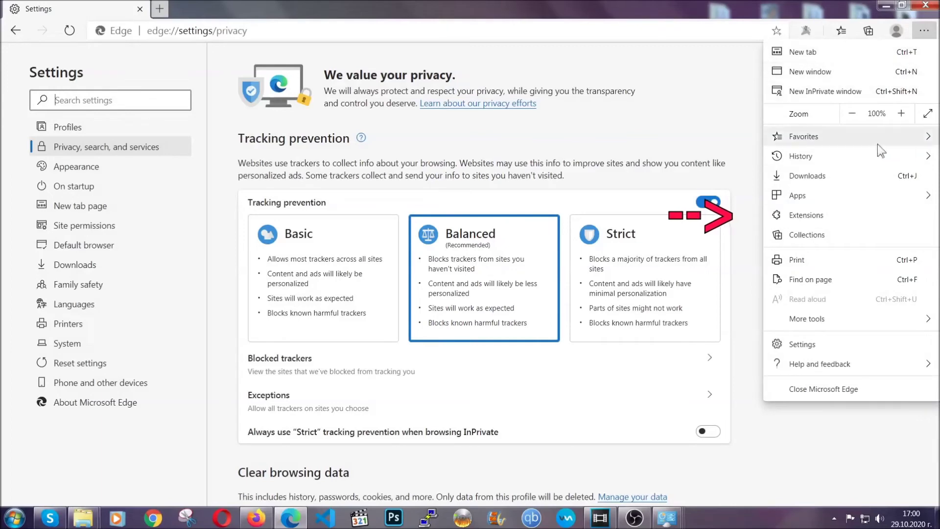
pyautogui.click(855, 210)
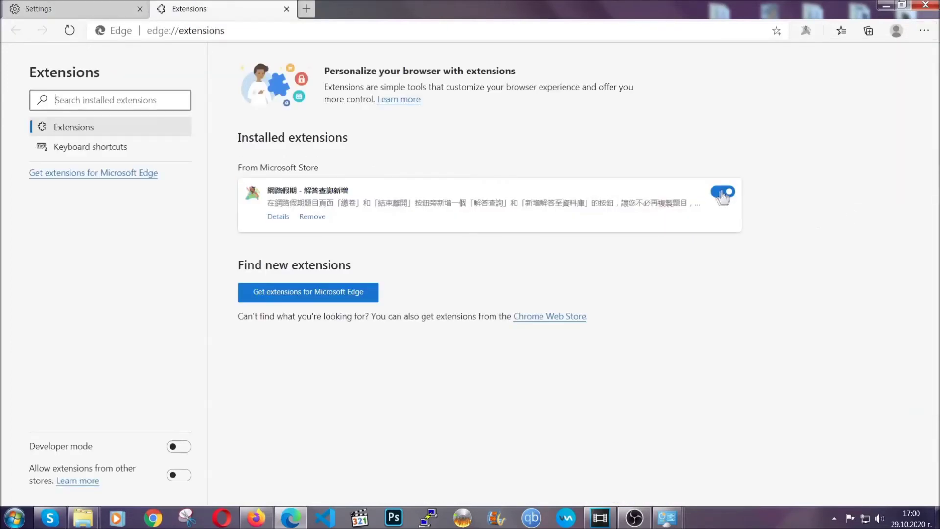
pyautogui.click(307, 217)
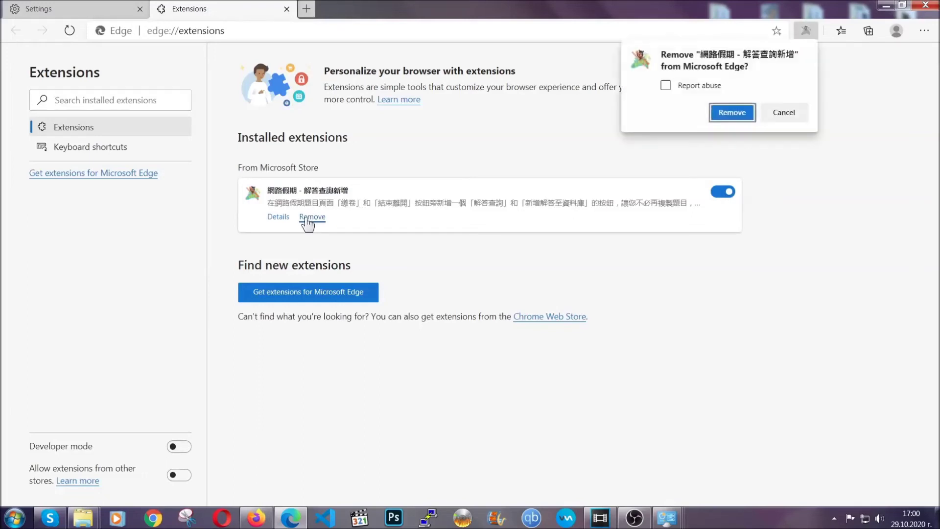
pyautogui.click(730, 112)
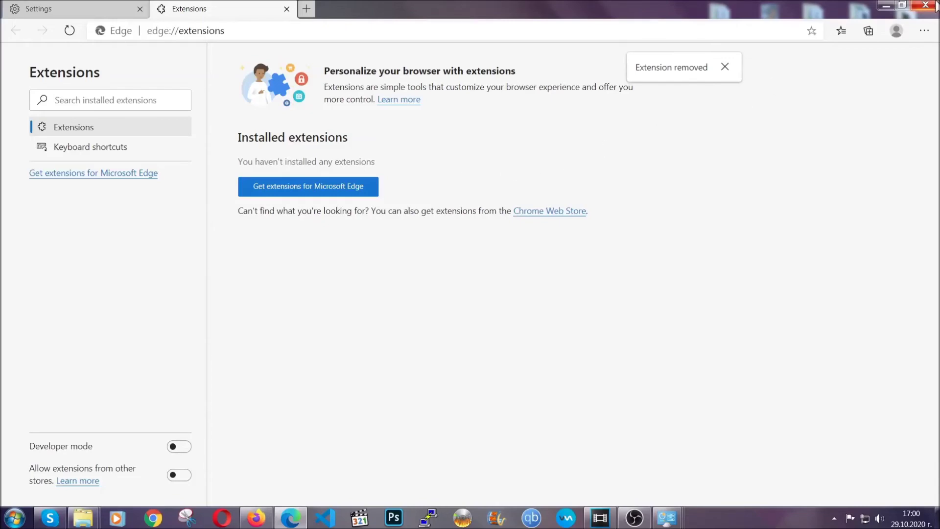
pyautogui.click(933, 5)
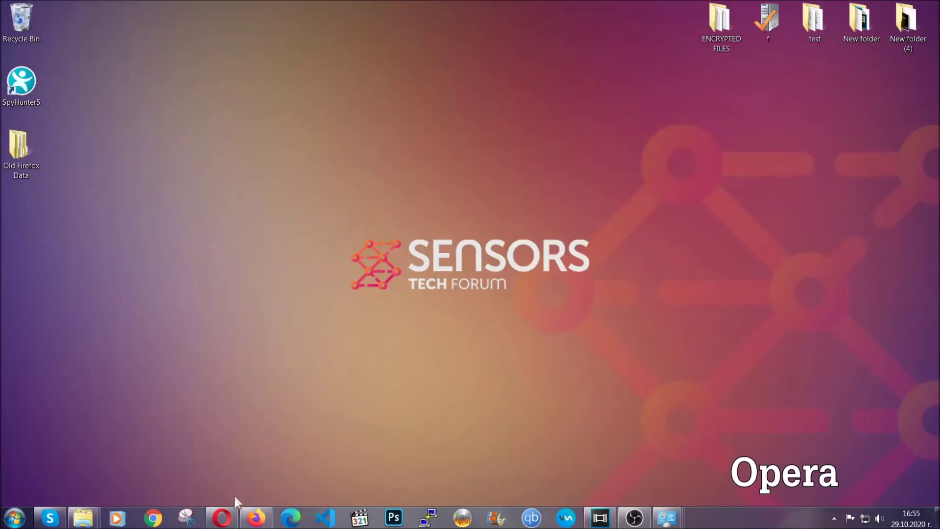
# - Launch Opera and go to opera://settings/clearBrowserData
pyautogui.click(223, 517)
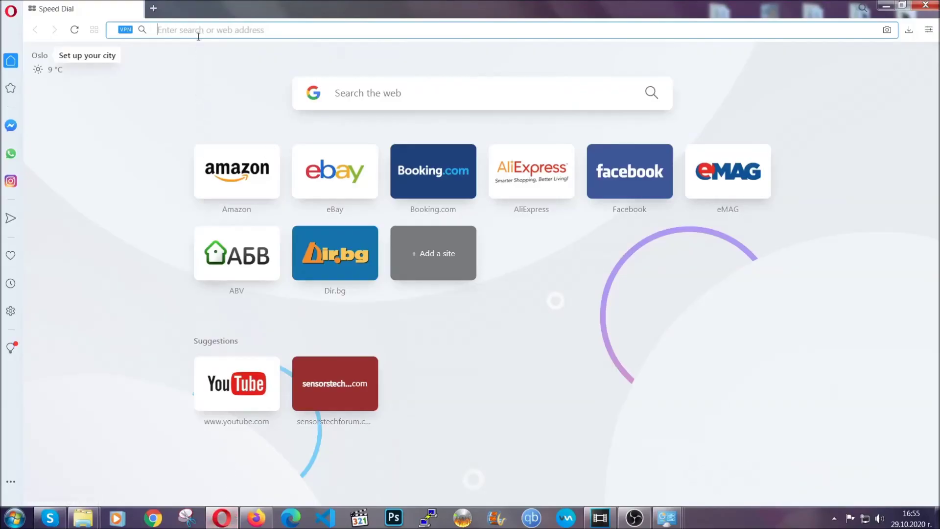
pyautogui.write('opera')
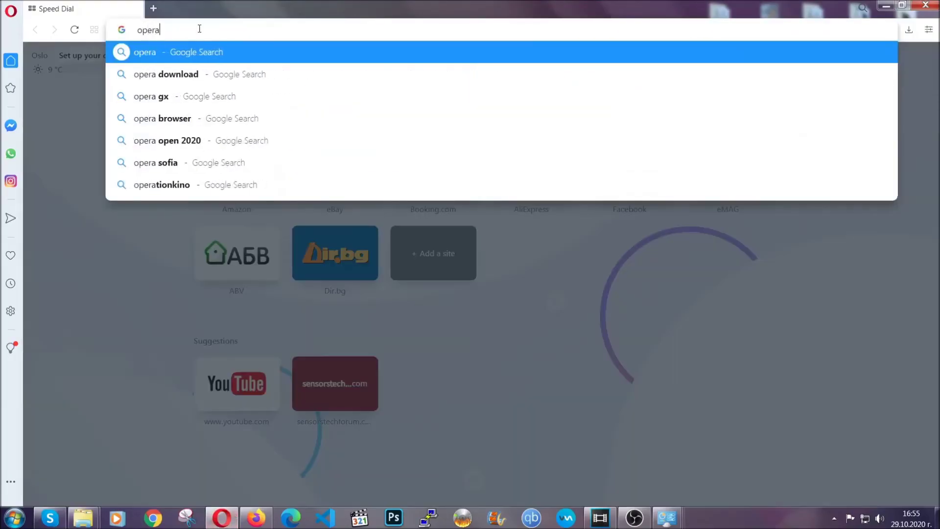
pyautogui.write('://se')
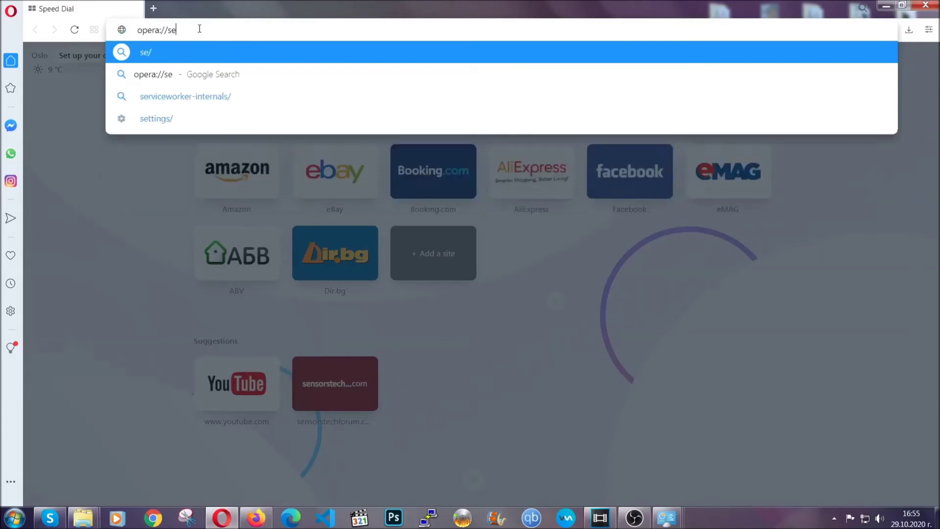
pyautogui.write('ttings/c')
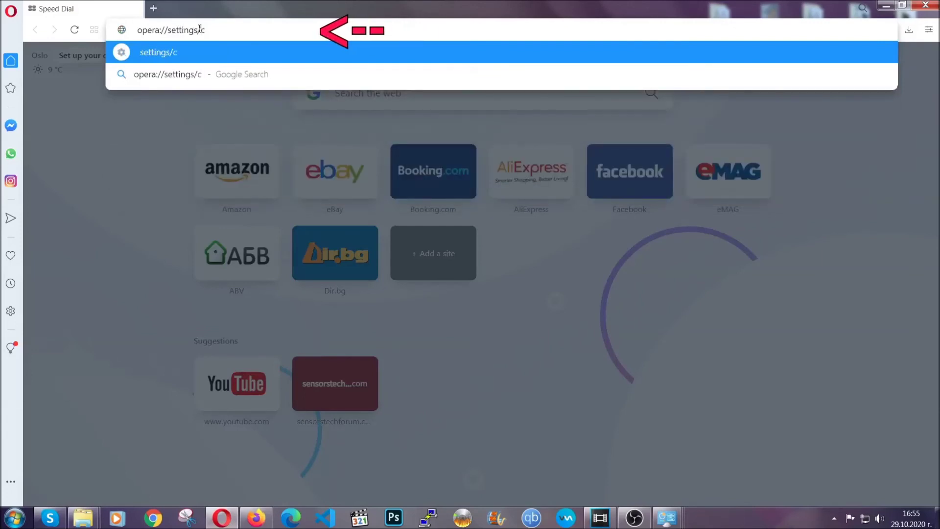
pyautogui.write('learBrr')
pyautogui.press('BackSpace')
pyautogui.write('ow')
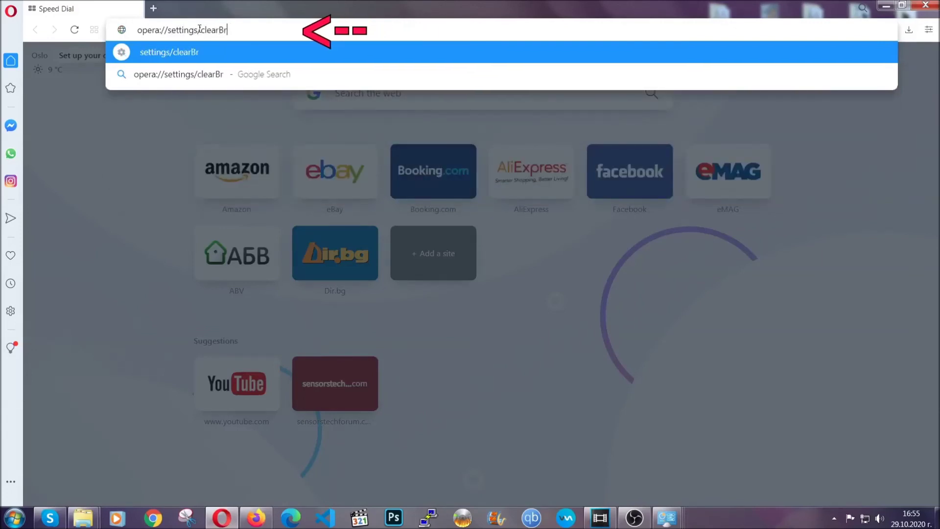
pyautogui.write('serData')
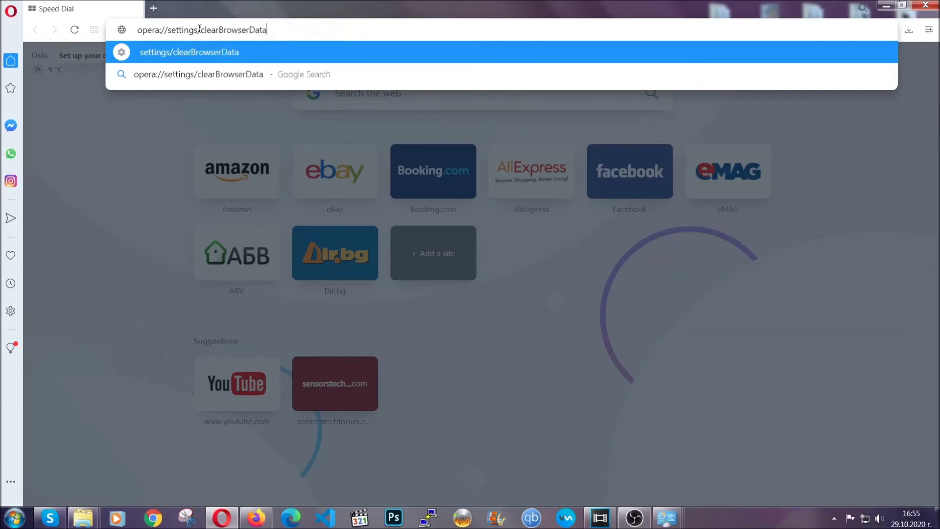
pyautogui.press('Return')
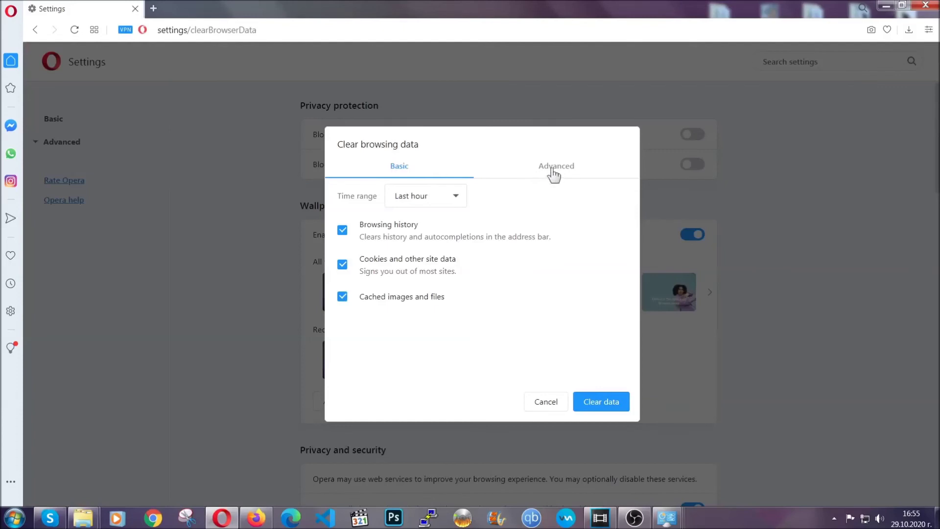
# - On the Advanced tab, clear all-time data including Site Settings and Hosted app data
pyautogui.click(555, 168)
pyautogui.click(455, 195)
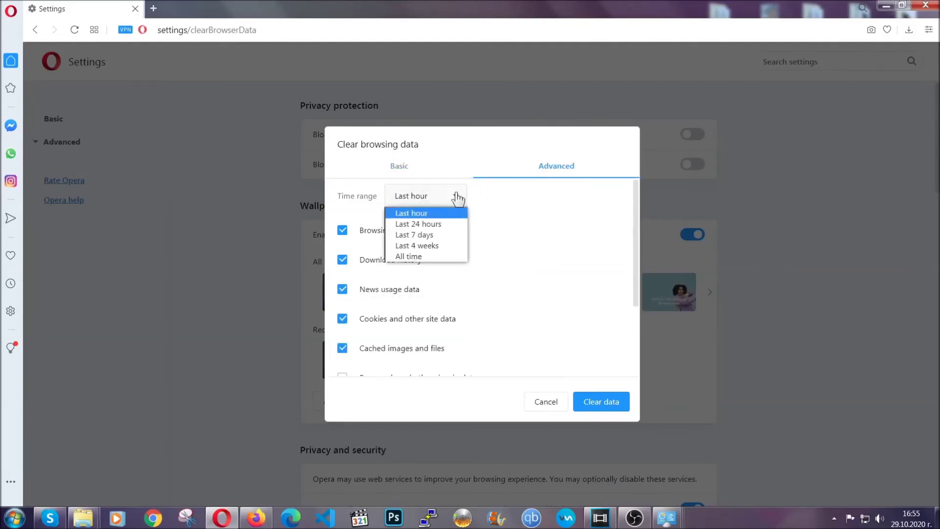
pyautogui.click(425, 254)
pyautogui.scroll(-3, 429, 262)
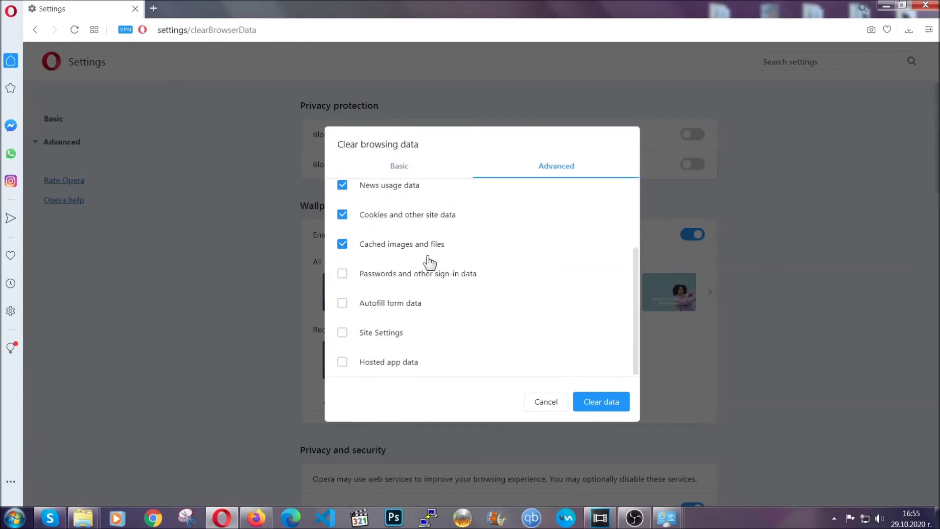
pyautogui.click(386, 334)
pyautogui.click(378, 362)
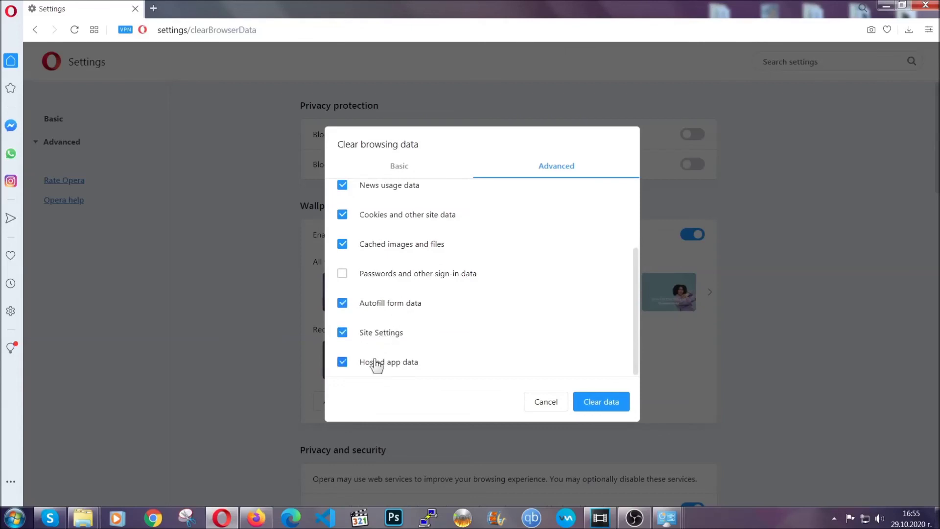
pyautogui.click(593, 404)
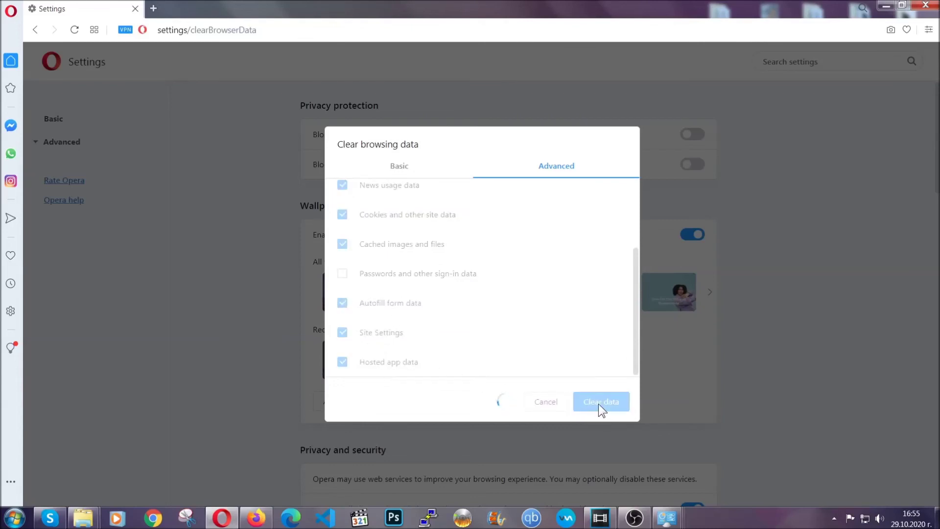